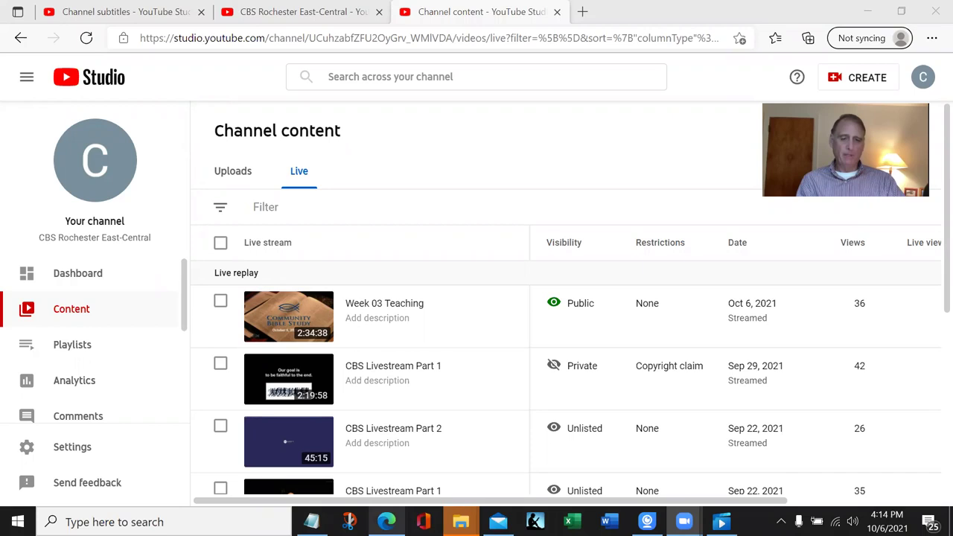
- Open the Week 03 Teaching live stream from the channel content in the video editor
{"action": "left_click", "coordinate": [387, 521]}
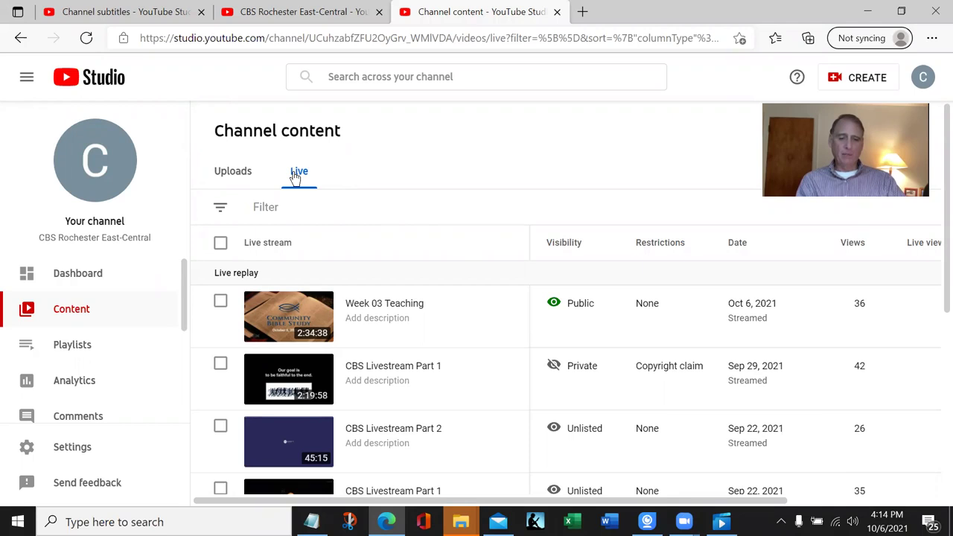
{"action": "mouse_move", "coordinate": [367, 297]}
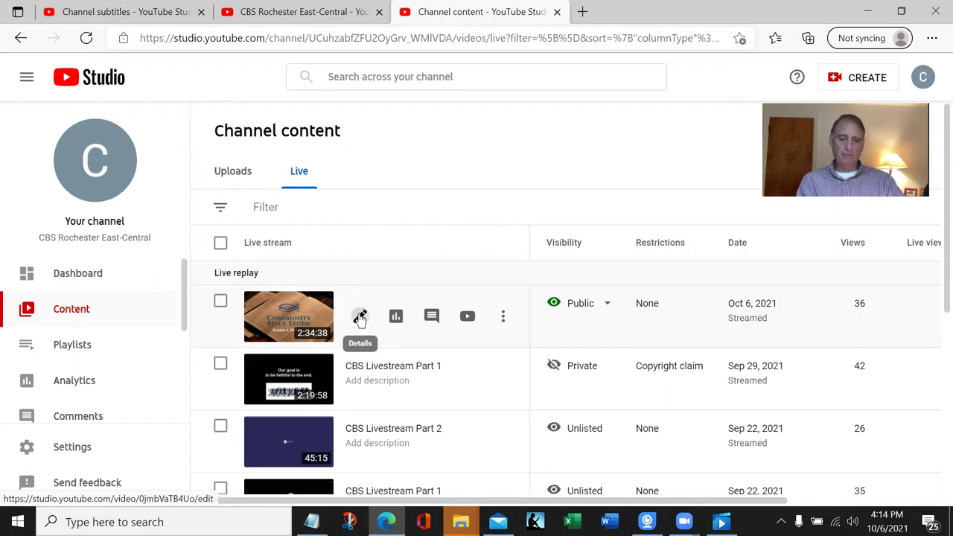
{"action": "left_click", "coordinate": [360, 318]}
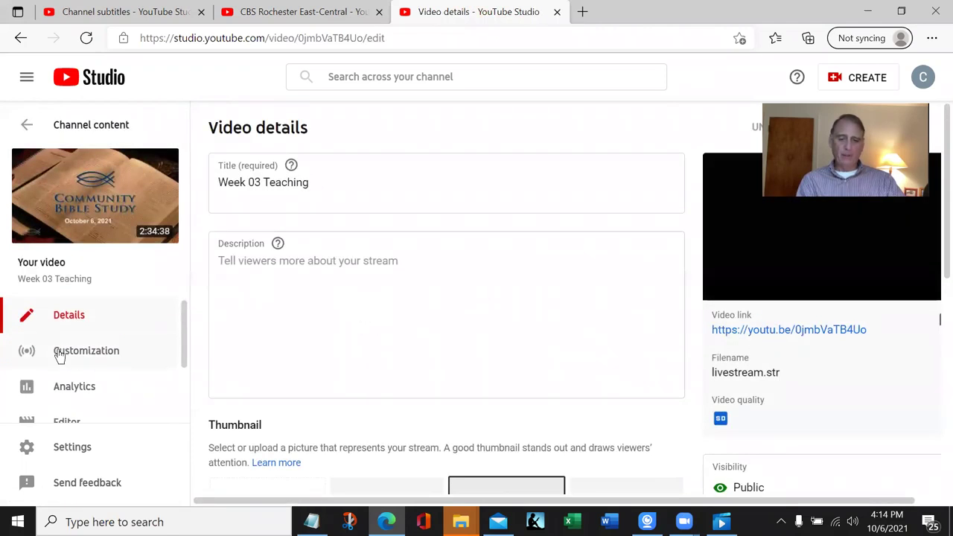
{"action": "scroll", "coordinate": [59, 356], "scroll_direction": "down", "scroll_amount": 1}
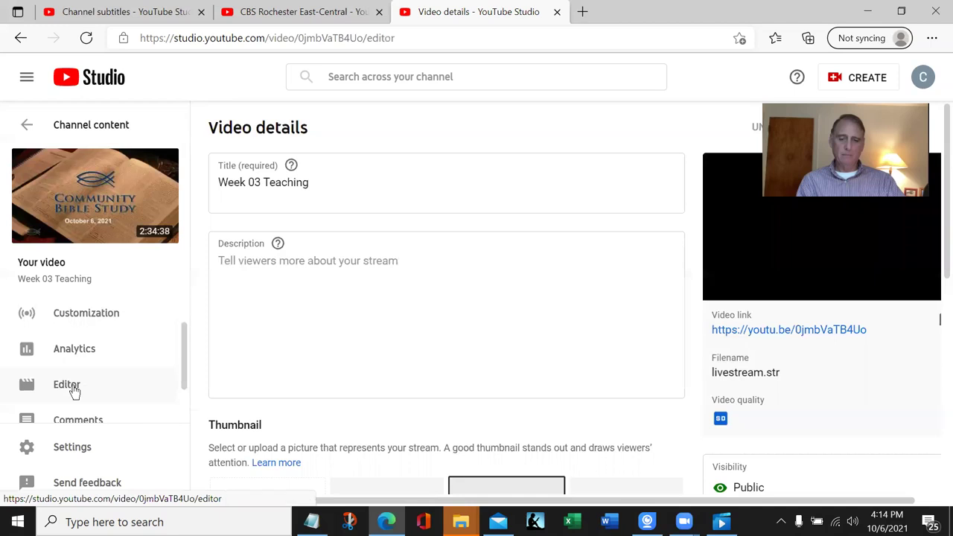
{"action": "left_click", "coordinate": [66, 384]}
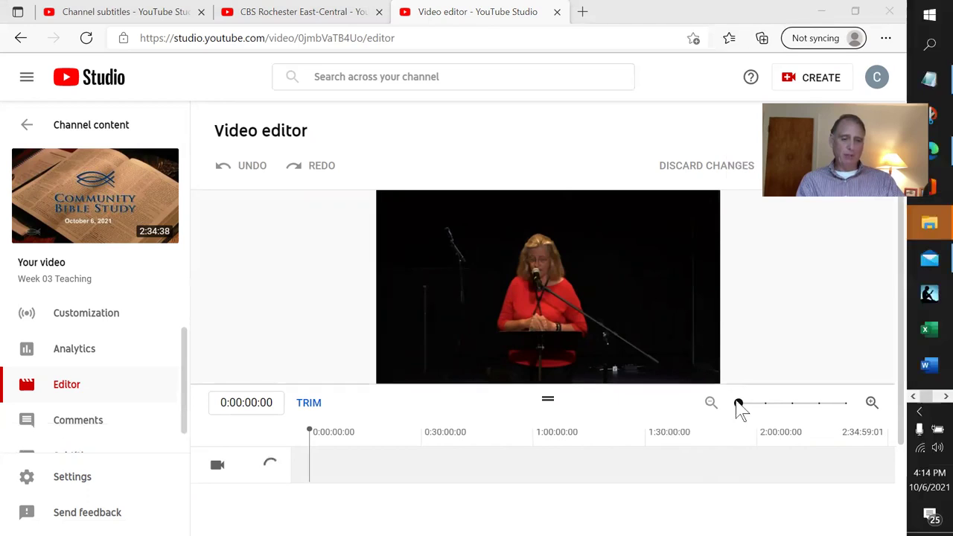
{"action": "left_click", "coordinate": [548, 398]}
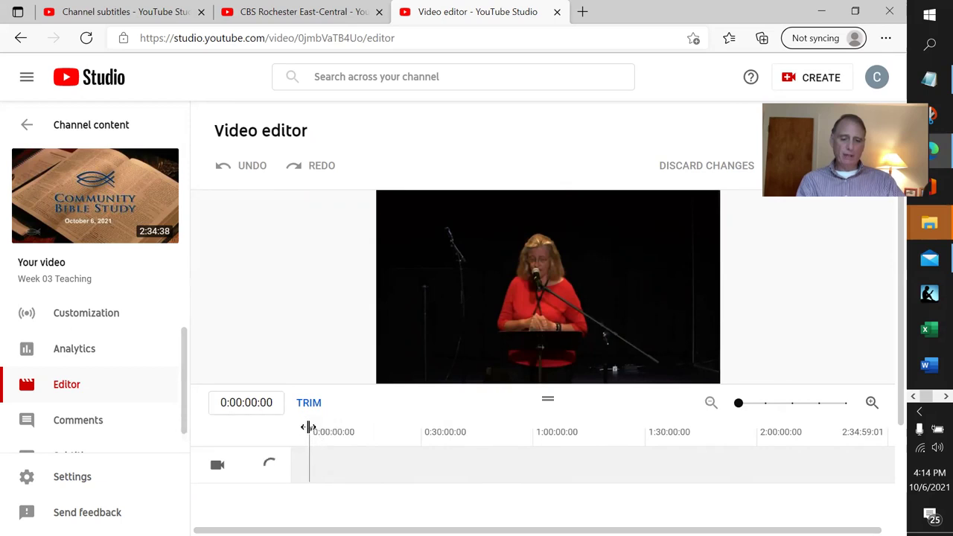
- Trim away the beginning of the video so that it starts at 1:58:35:00
{"action": "left_click_drag", "start_coordinate": [316, 432], "coordinate": [750, 426]}
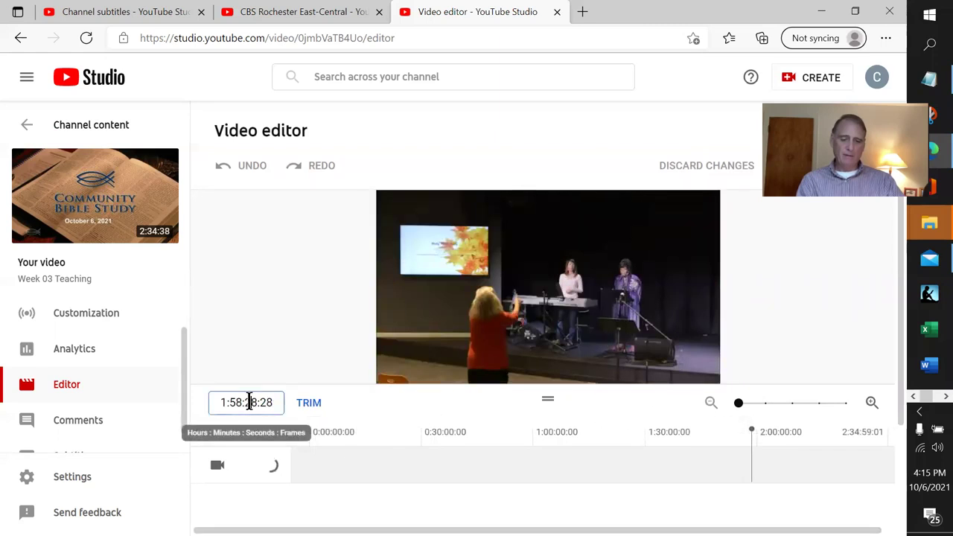
{"action": "left_click_drag", "start_coordinate": [251, 402], "coordinate": [321, 418]}
{"action": "key", "text": "BackSpace"}
{"action": "key", "text": "BackSpace"}
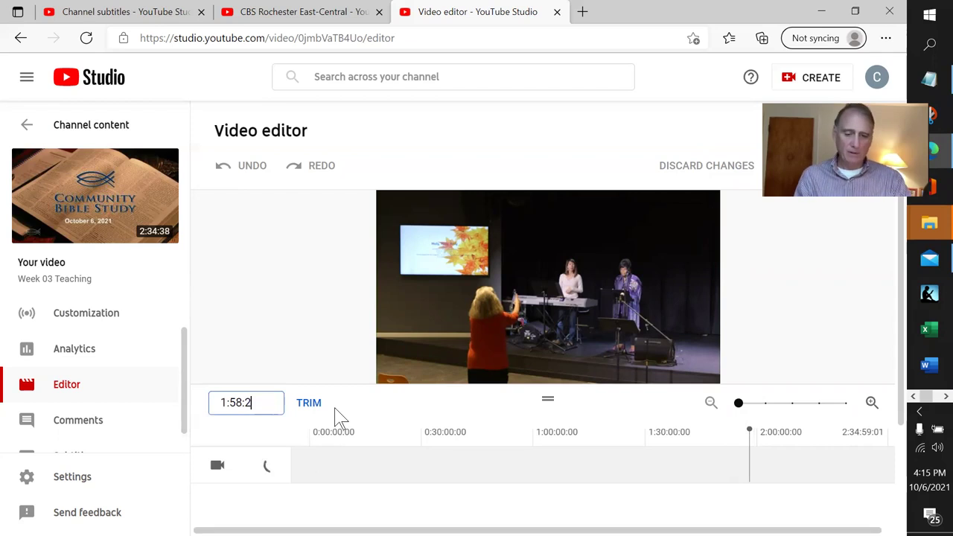
{"action": "type", "text": "3"}
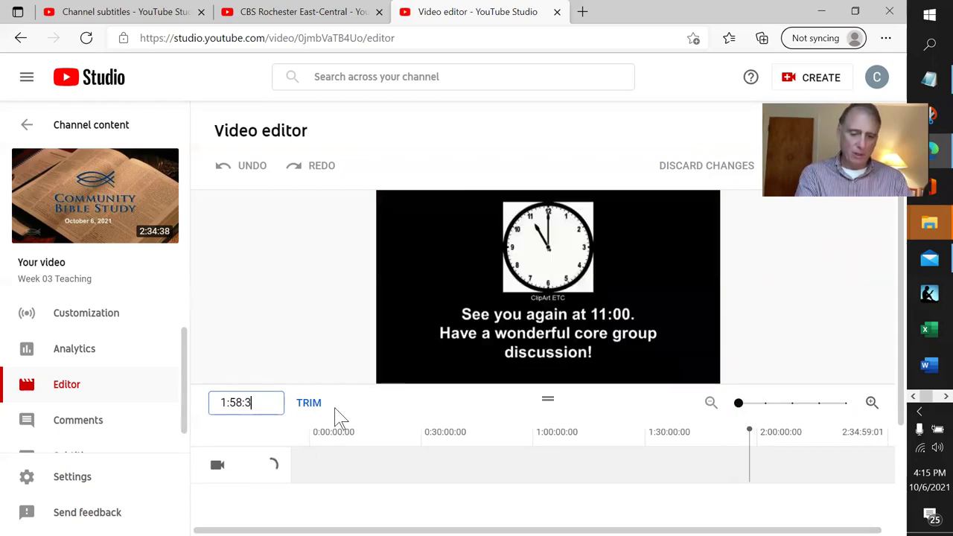
{"action": "type", "text": "5:00"}
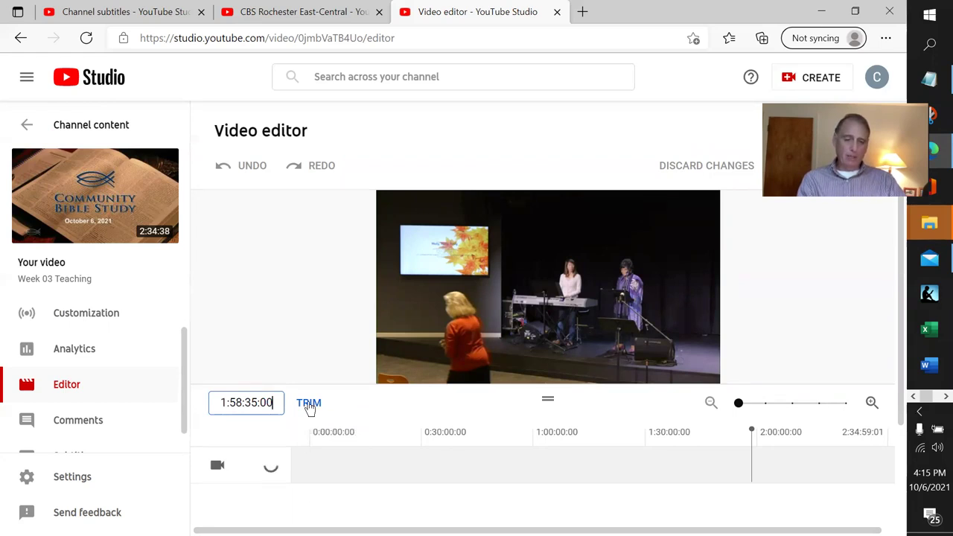
{"action": "left_click", "coordinate": [310, 408]}
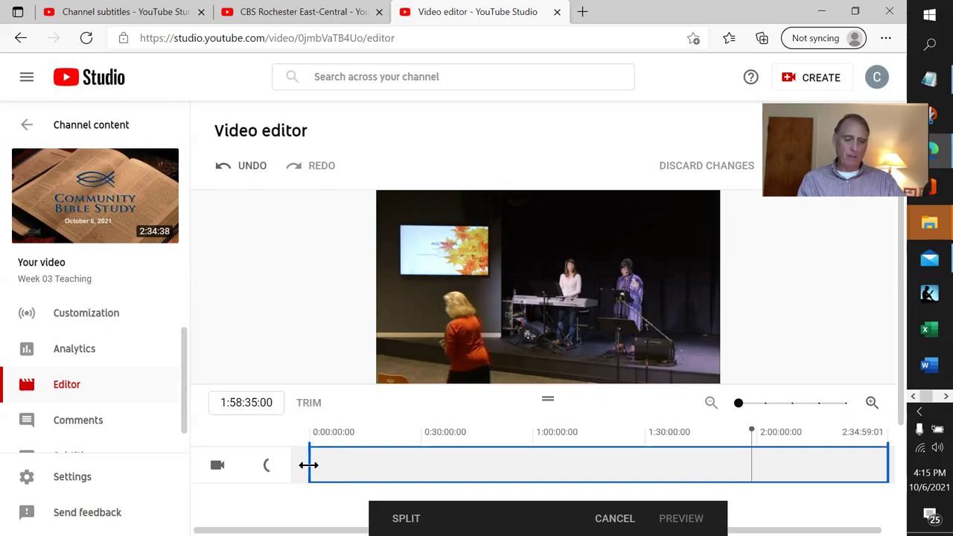
{"action": "left_click_drag", "start_coordinate": [309, 465], "coordinate": [751, 477]}
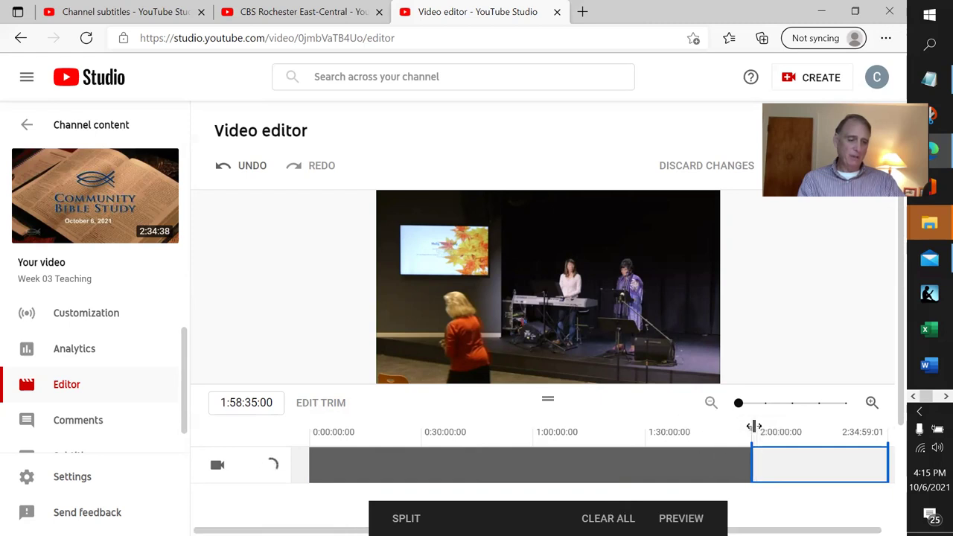
- Place the playhead at 2:30:00:00, near the end of the teaching
{"action": "left_click_drag", "start_coordinate": [751, 425], "coordinate": [805, 418]}
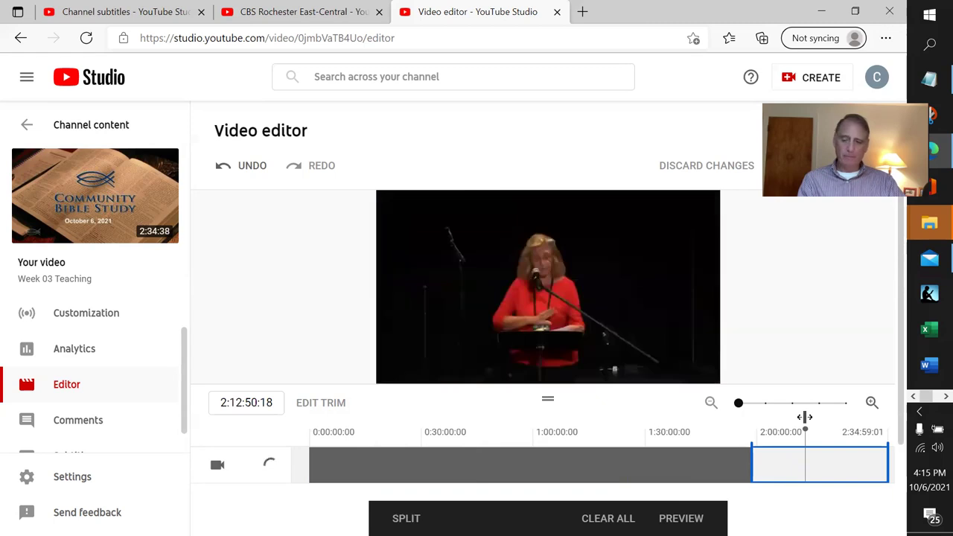
{"action": "left_click_drag", "start_coordinate": [805, 417], "coordinate": [870, 416]}
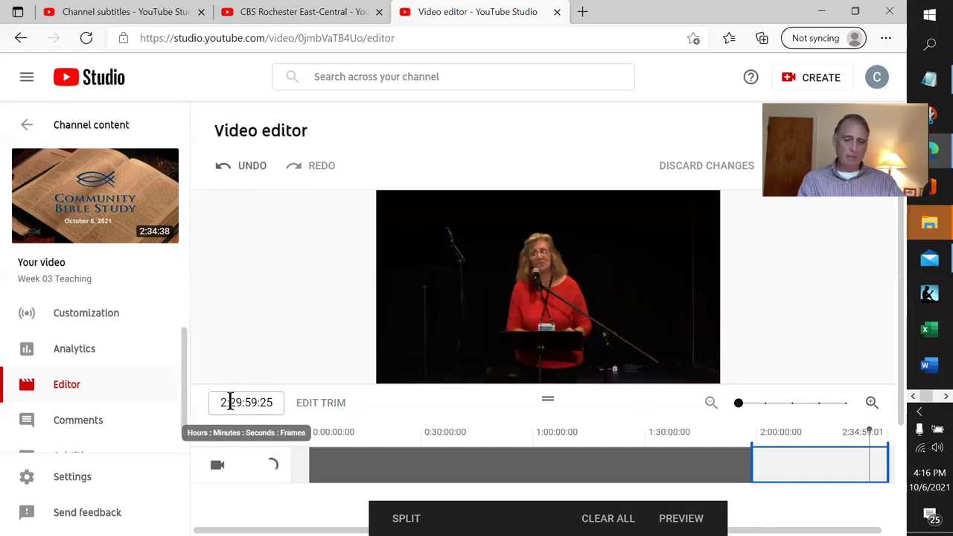
{"action": "left_click_drag", "start_coordinate": [231, 402], "coordinate": [330, 415]}
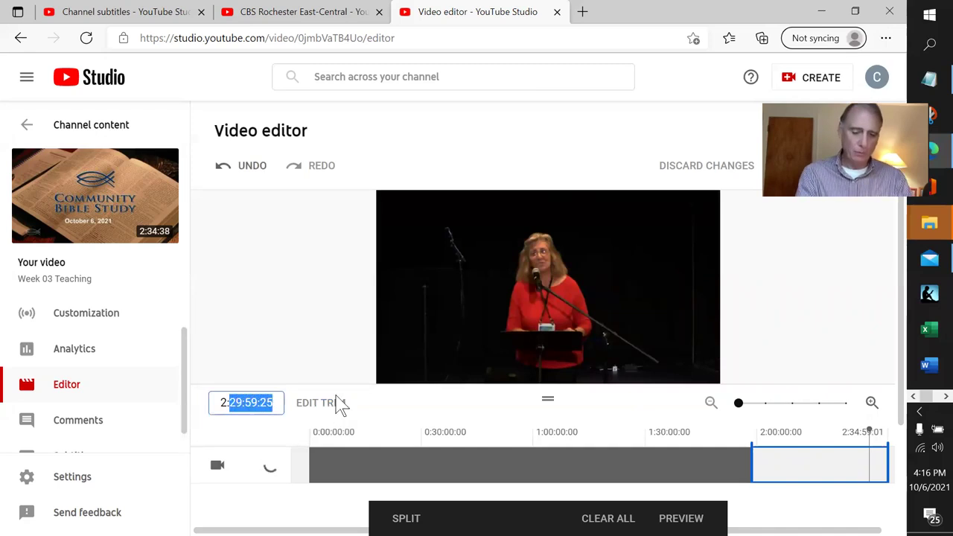
{"action": "type", "text": "30"}
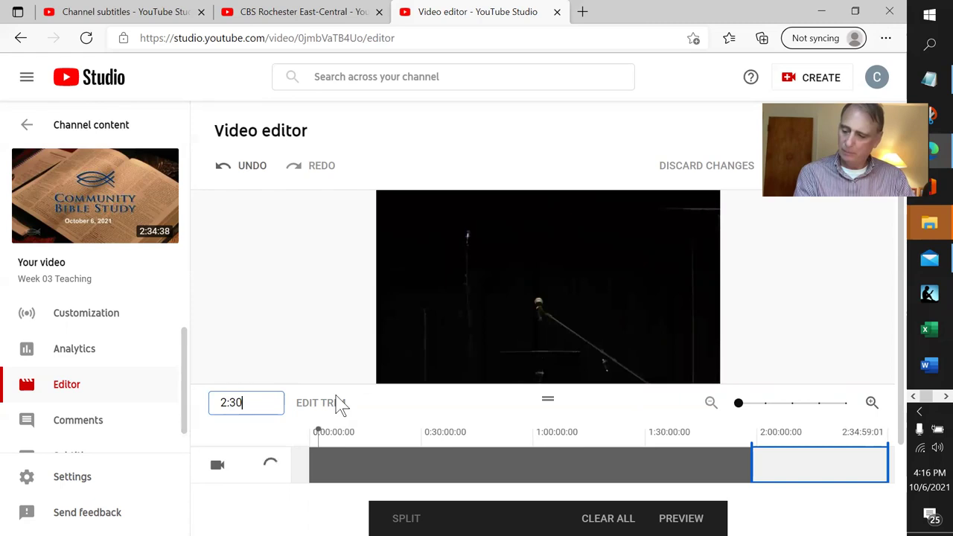
{"action": "type", "text": ":00"}
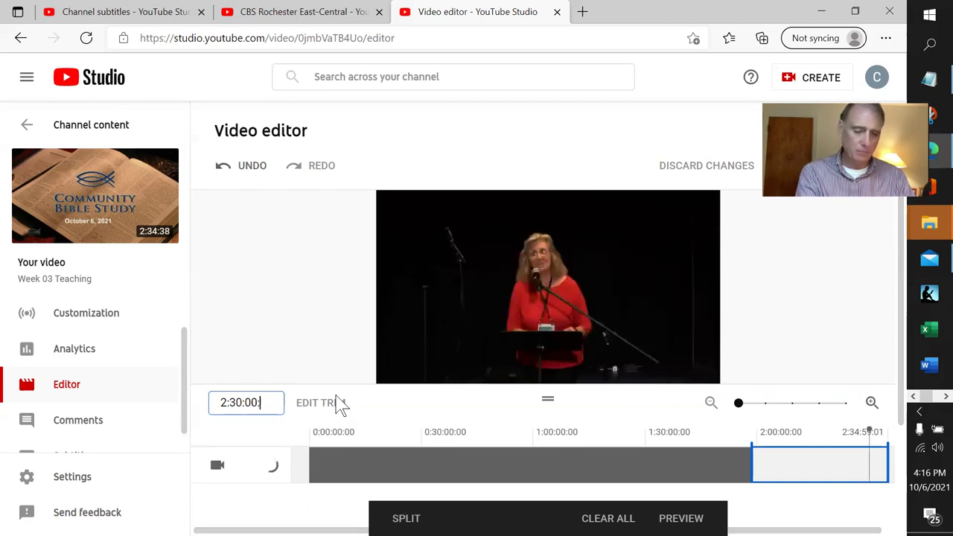
{"action": "type", "text": ":00"}
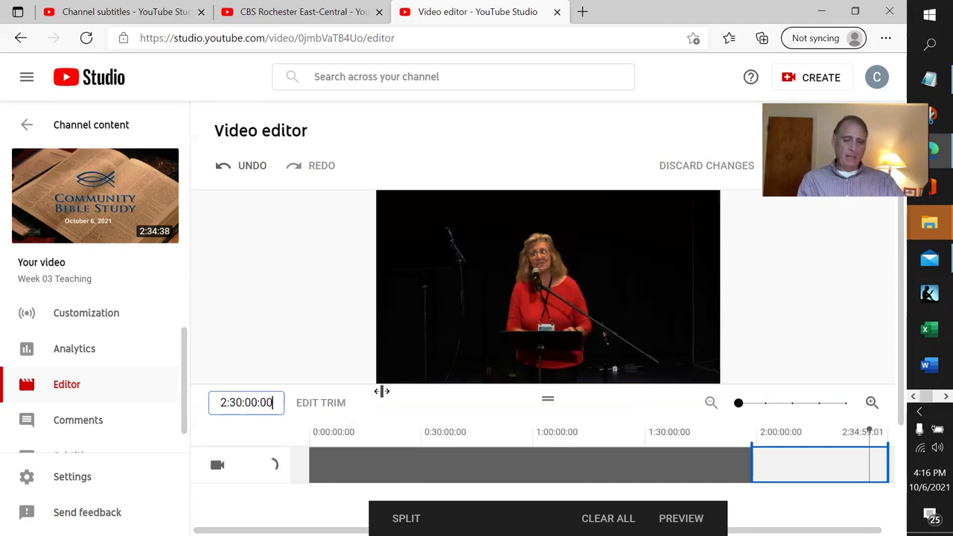
- Trim the end of the video back to the playhead at 2:30:00:00, fine-tuning the cut on a magnified timeline
{"action": "left_click", "coordinate": [889, 468]}
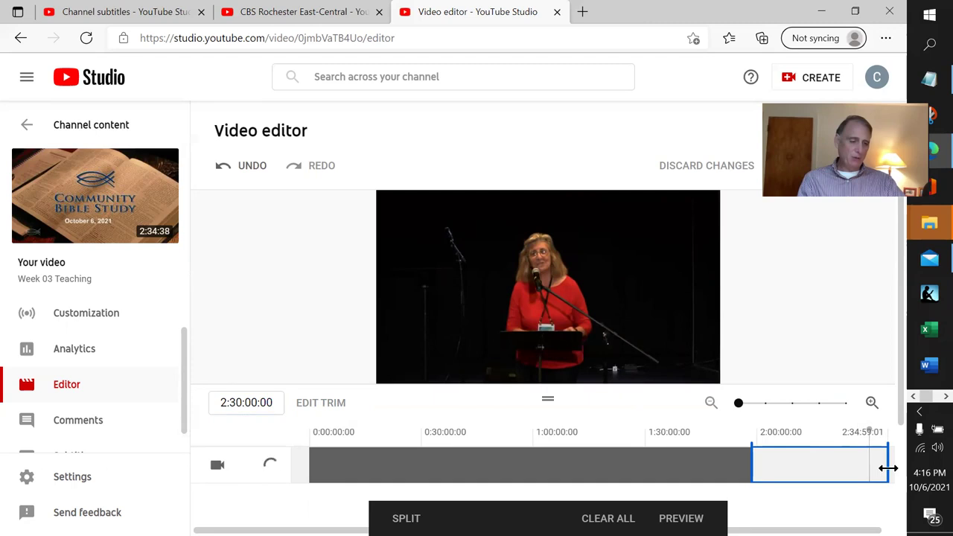
{"action": "left_click_drag", "start_coordinate": [881, 468], "coordinate": [871, 467]}
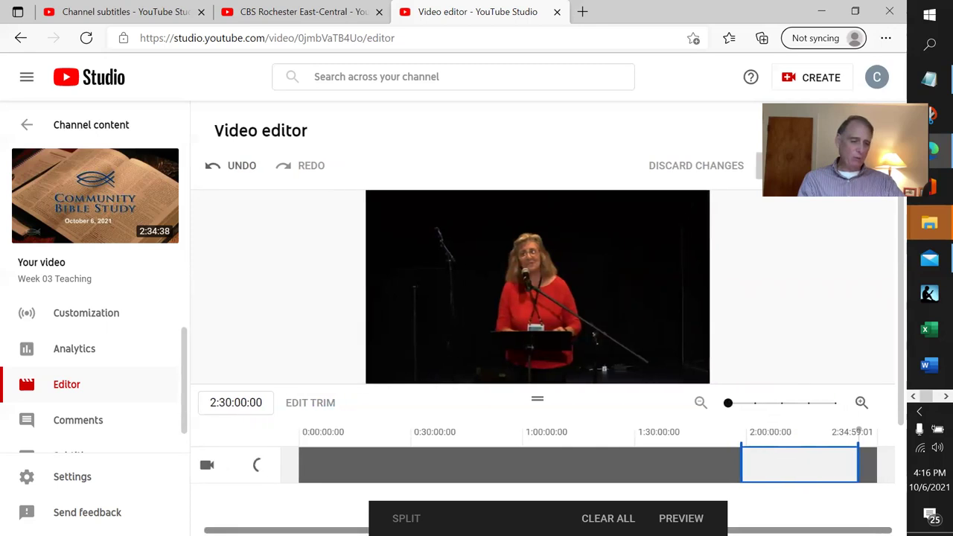
{"action": "left_click", "coordinate": [743, 407]}
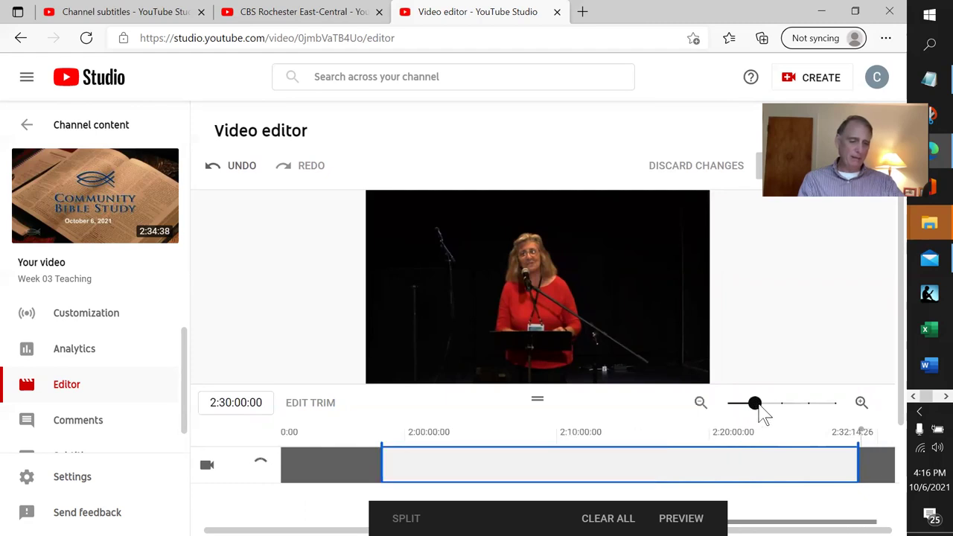
{"action": "left_click", "coordinate": [767, 409]}
{"action": "left_click", "coordinate": [757, 408]}
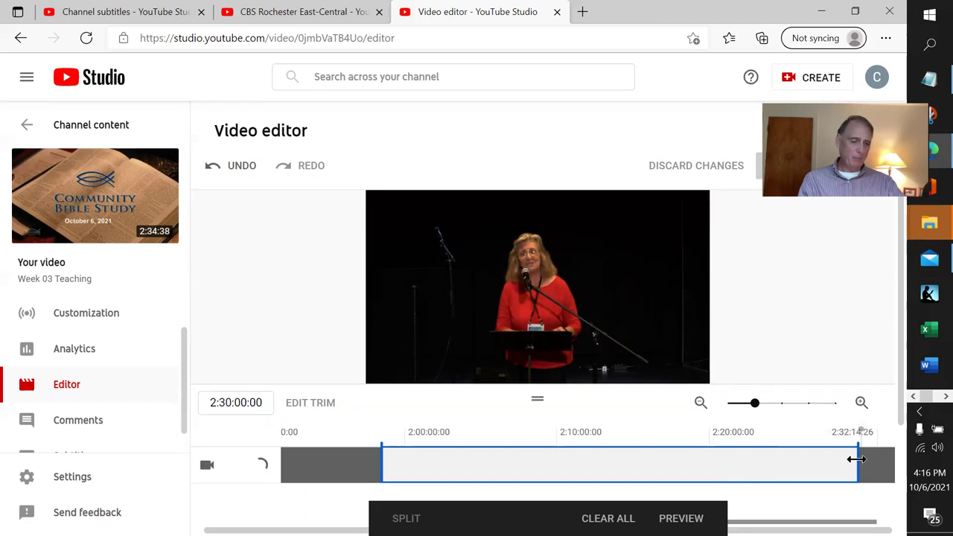
{"action": "left_click_drag", "start_coordinate": [859, 459], "coordinate": [860, 458]}
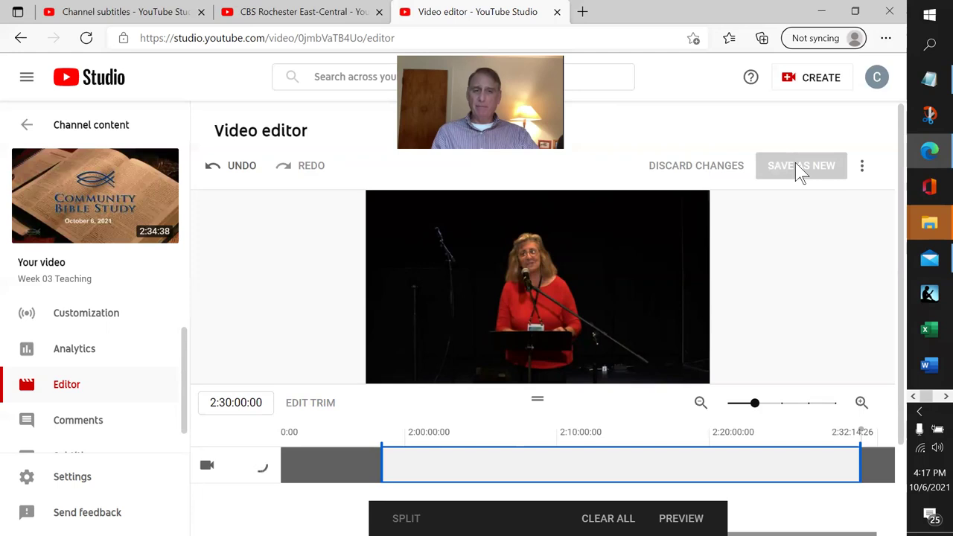
- Preview the trim and save the result as a new video, Copy of Week 03 Teaching, with Public visibility
{"action": "left_click", "coordinate": [862, 168]}
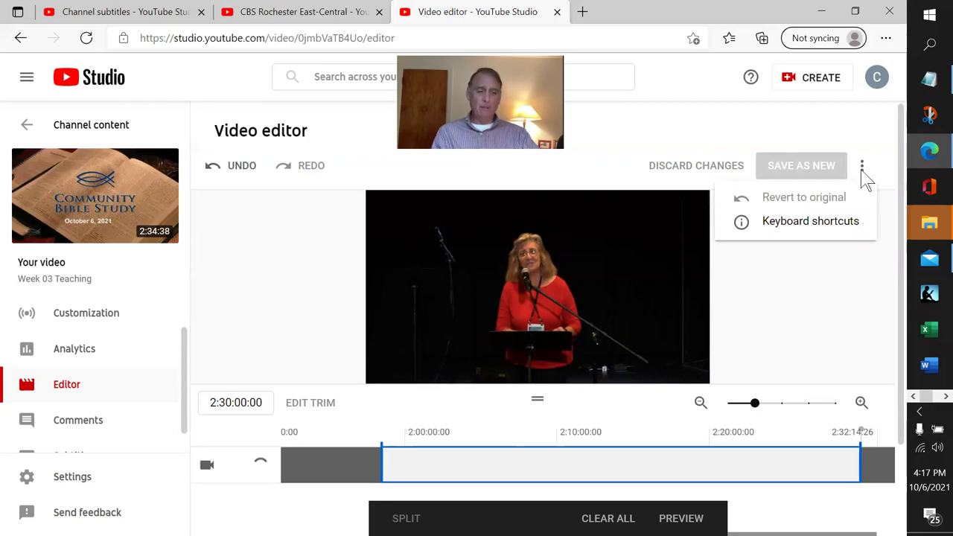
{"action": "left_click", "coordinate": [861, 174]}
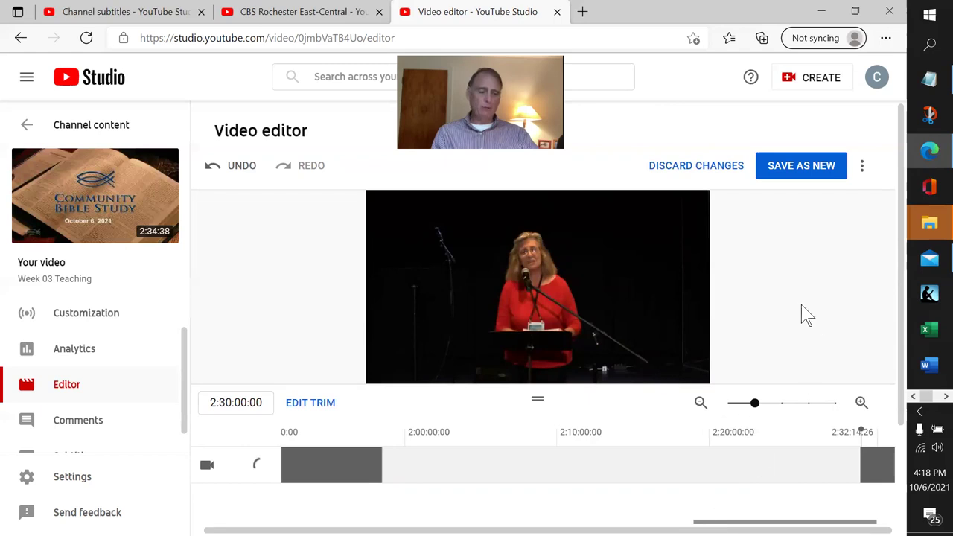
{"action": "left_click", "coordinate": [794, 170]}
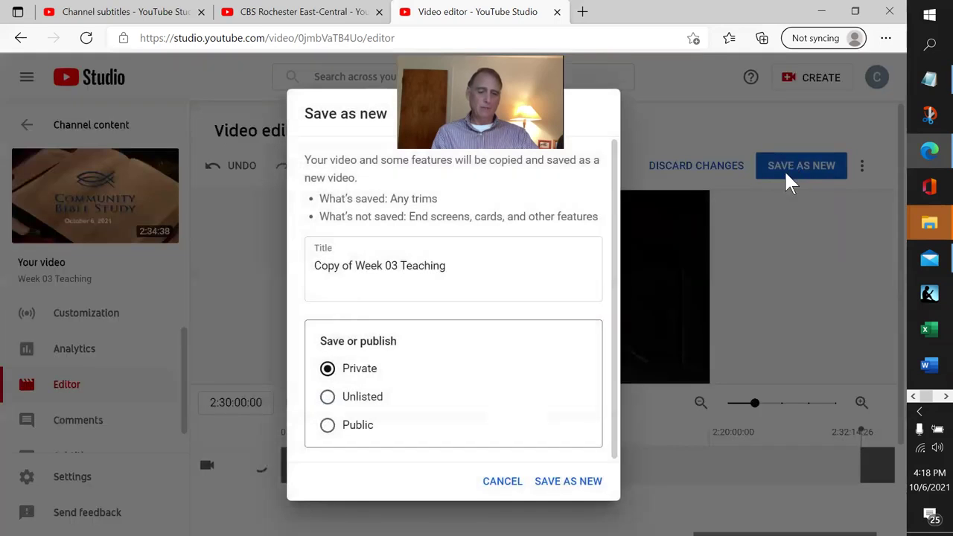
{"action": "left_click", "coordinate": [328, 426]}
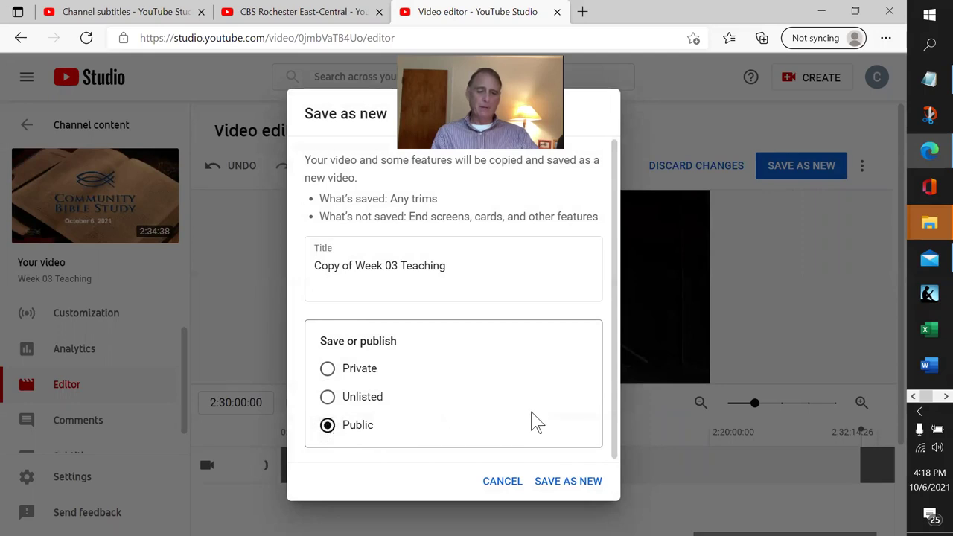
{"action": "left_click", "coordinate": [566, 484]}
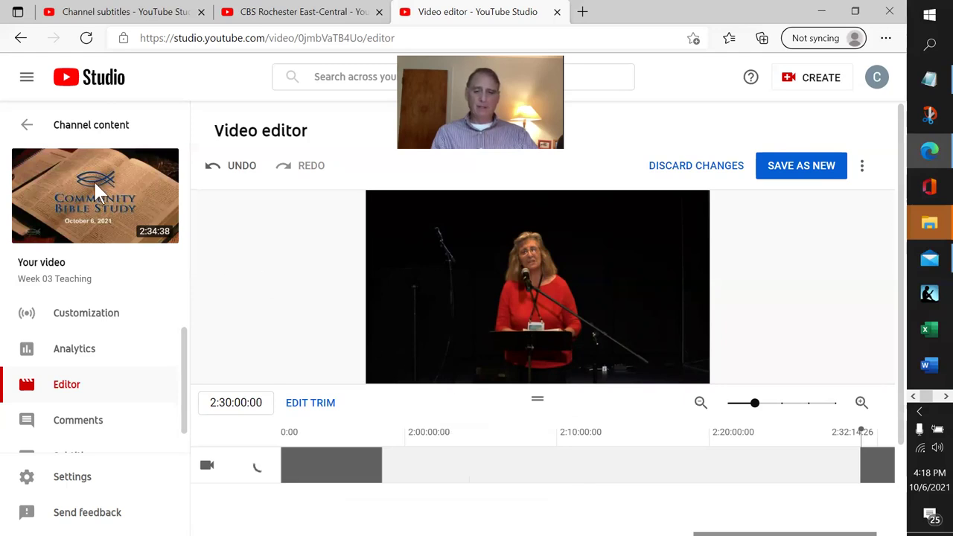
- Leave the editor, discarding its open changes, and show a refreshed list of the channel's uploaded videos
{"action": "left_click", "coordinate": [28, 131]}
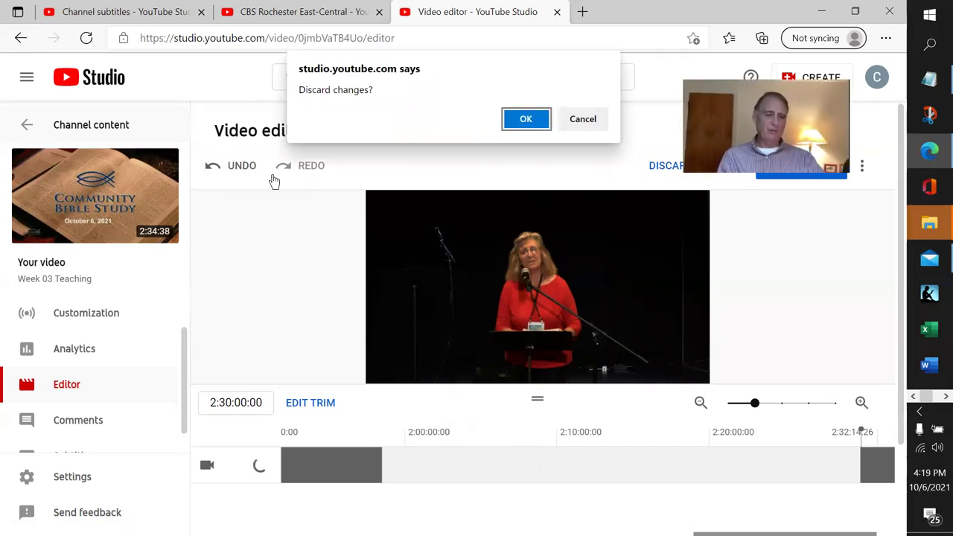
{"action": "left_click", "coordinate": [526, 128]}
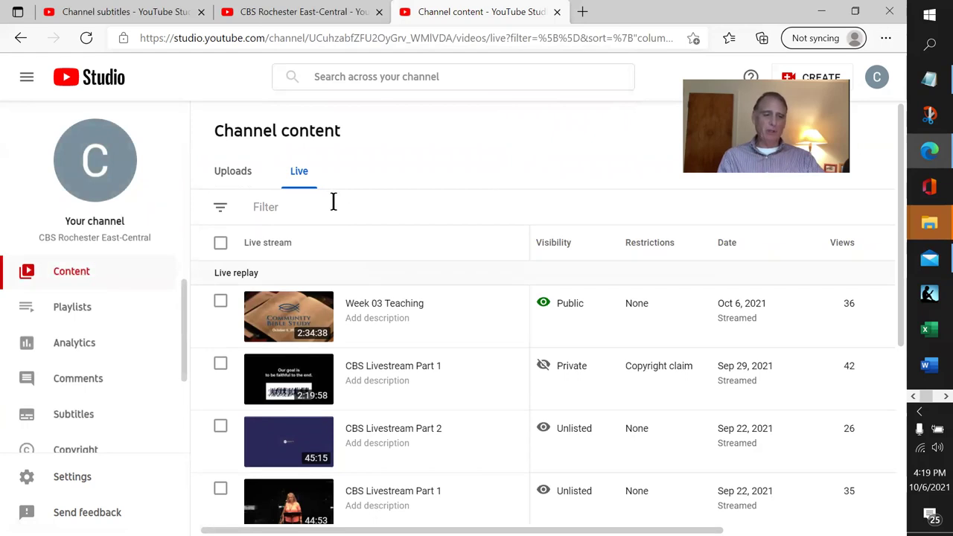
{"action": "left_click", "coordinate": [231, 178]}
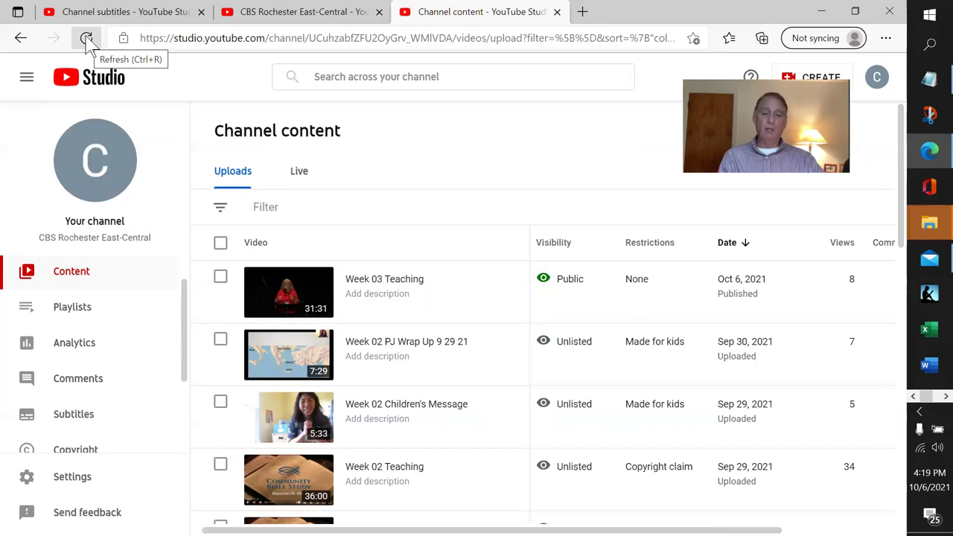
{"action": "left_click", "coordinate": [87, 39]}
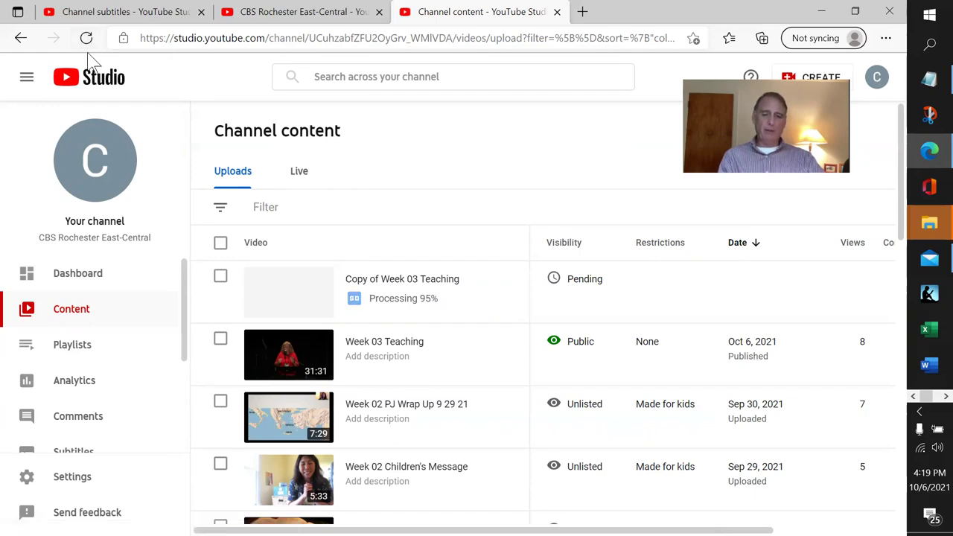
- Copy the shareable link of the Copy of Week 03 Teaching video
{"action": "mouse_move", "coordinate": [516, 319]}
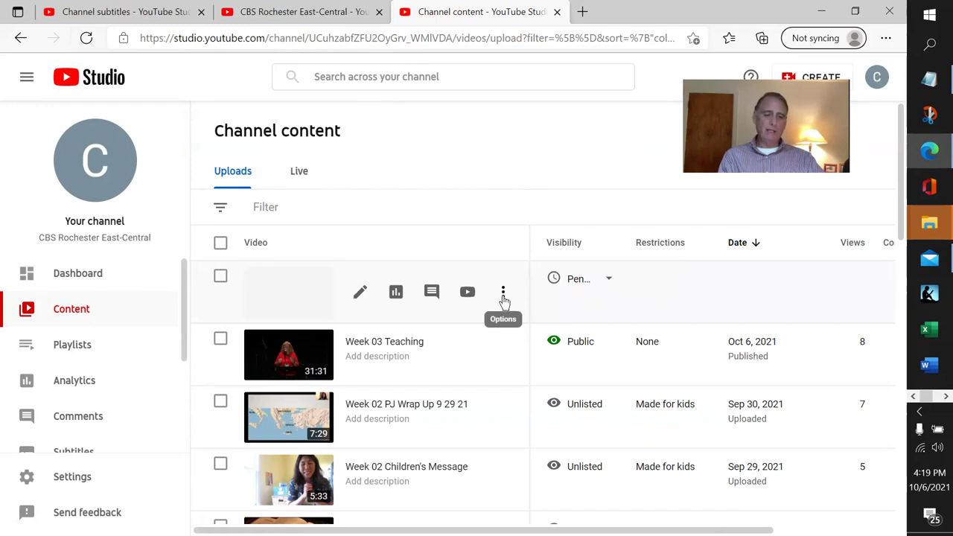
{"action": "left_click", "coordinate": [503, 298]}
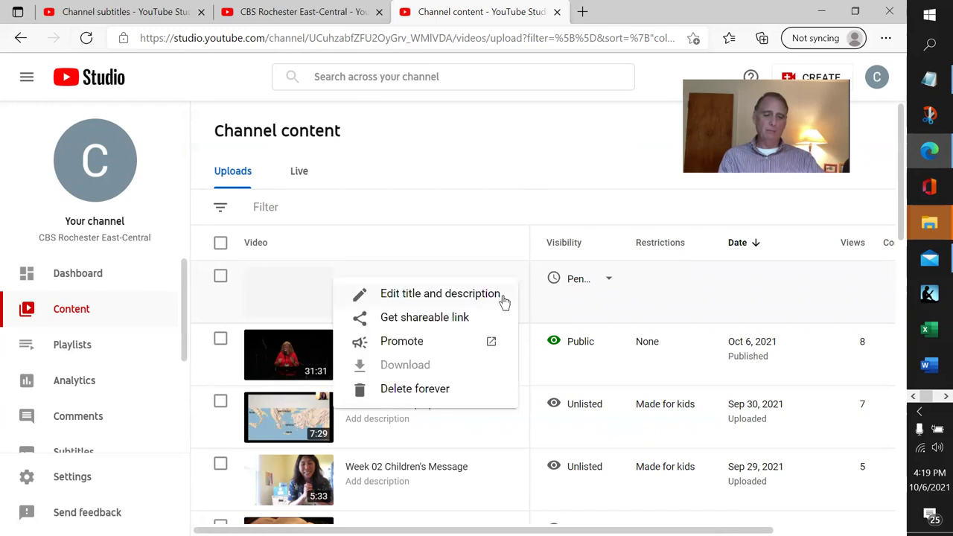
{"action": "left_click", "coordinate": [458, 319]}
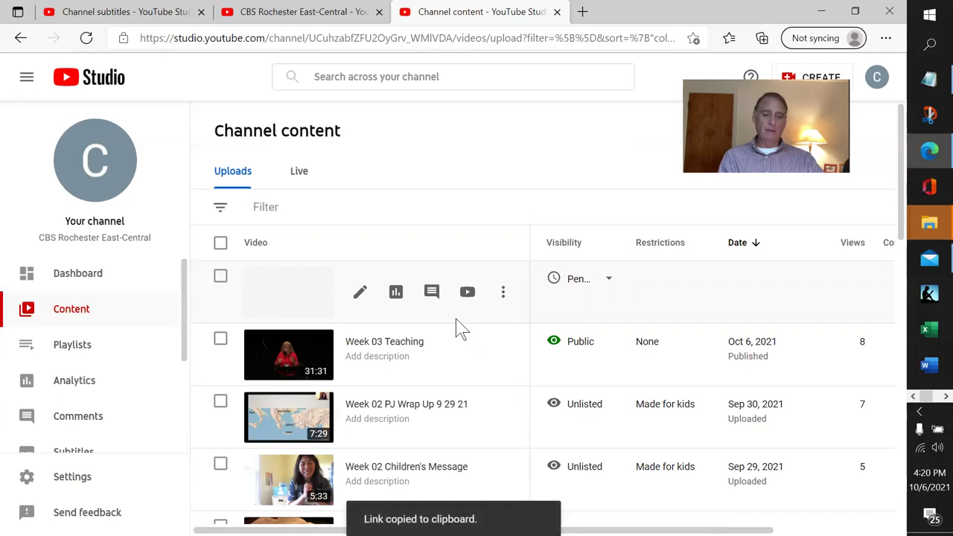
- Open the details of the Copy of Week 03 Teaching video and shorten its title to Week 03 Teaching
{"action": "left_click", "coordinate": [360, 296]}
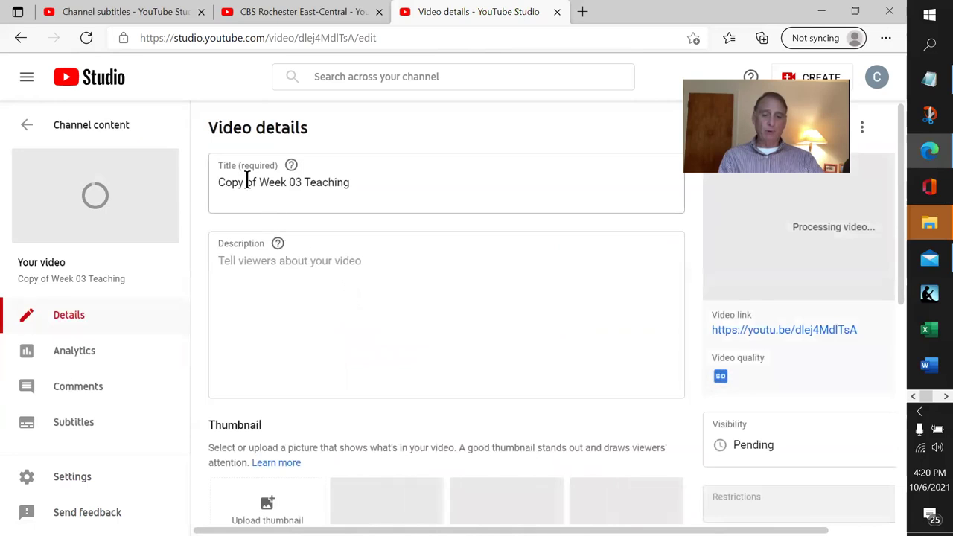
{"action": "left_click_drag", "start_coordinate": [259, 186], "coordinate": [181, 202]}
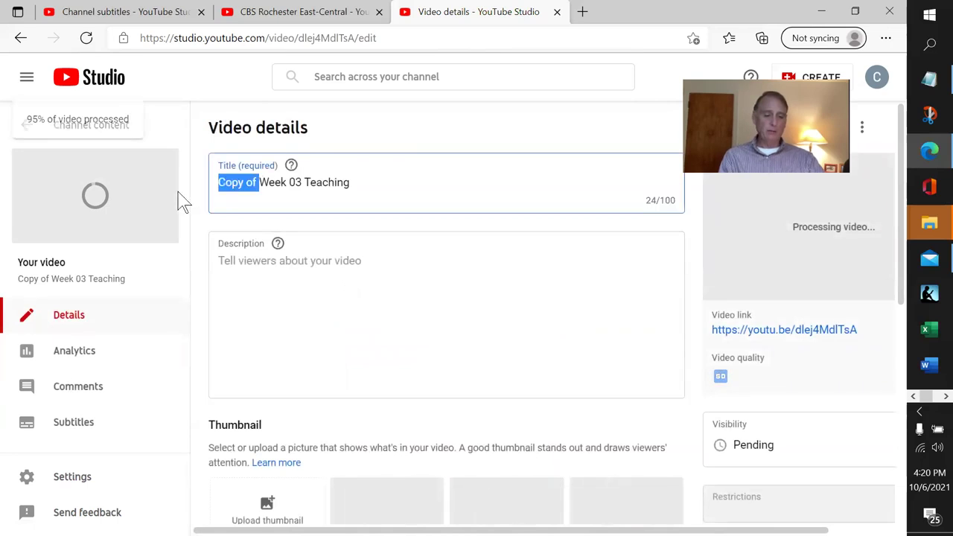
{"action": "key", "text": "BackSpace"}
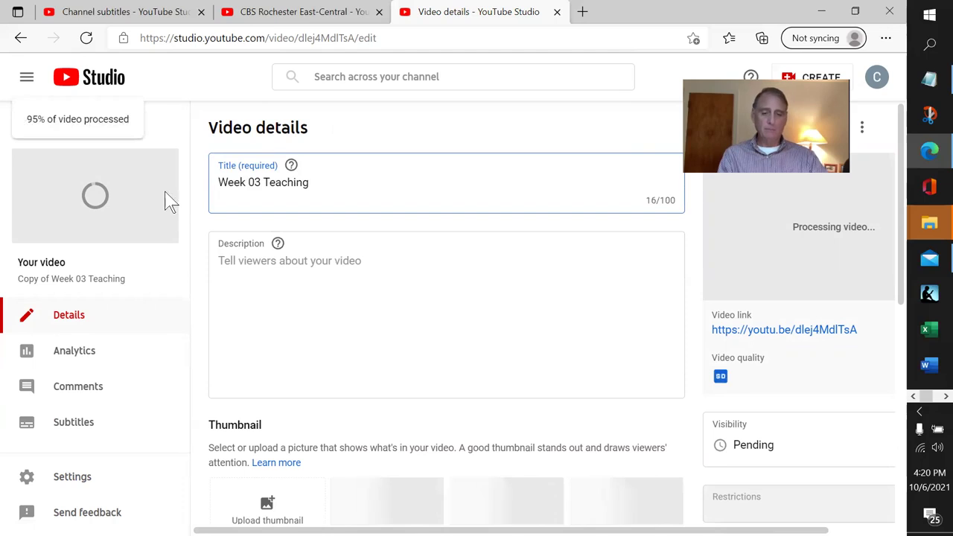
- Upload Slide1 from the Christian Leadership 1 Timothy 2 folder inside the wetransfer download as the video's thumbnail
{"action": "scroll", "coordinate": [343, 221], "scroll_direction": "down", "scroll_amount": 3}
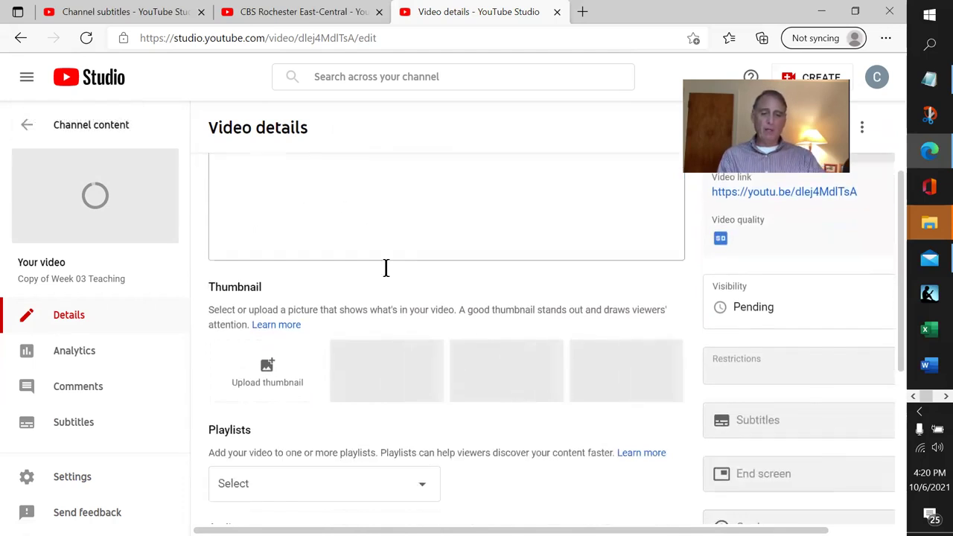
{"action": "scroll", "coordinate": [386, 270], "scroll_direction": "down", "scroll_amount": 1}
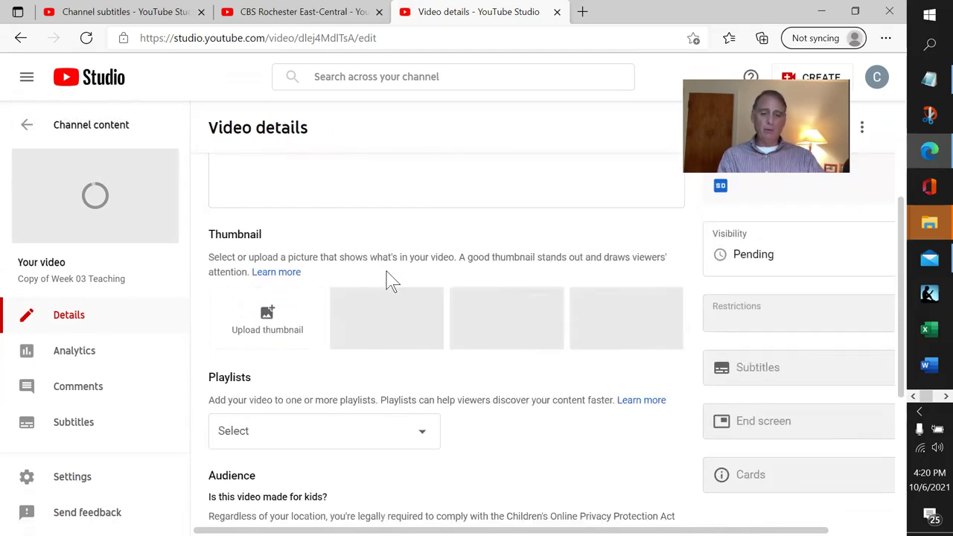
{"action": "left_click", "coordinate": [267, 317]}
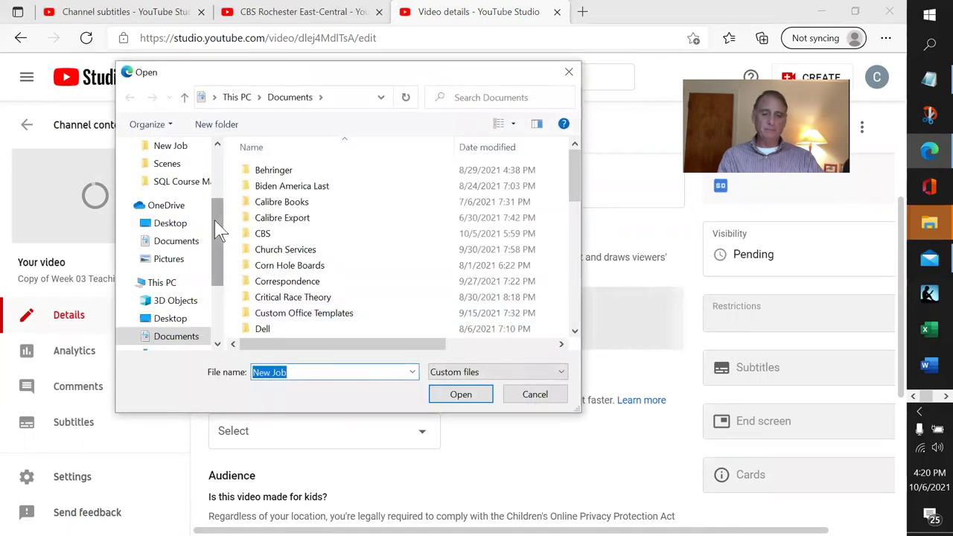
{"action": "left_click_drag", "start_coordinate": [219, 234], "coordinate": [209, 171]}
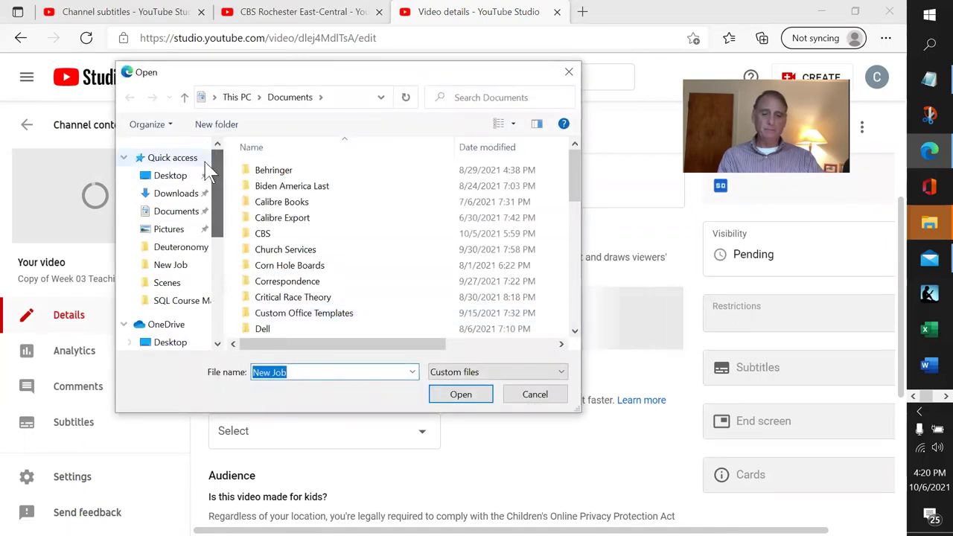
{"action": "left_click", "coordinate": [167, 194]}
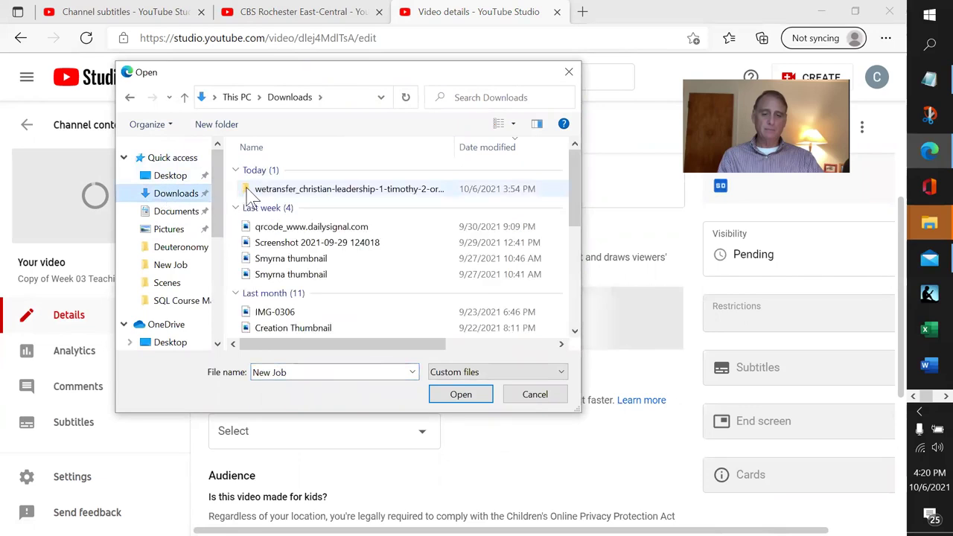
{"action": "double_click", "coordinate": [250, 189]}
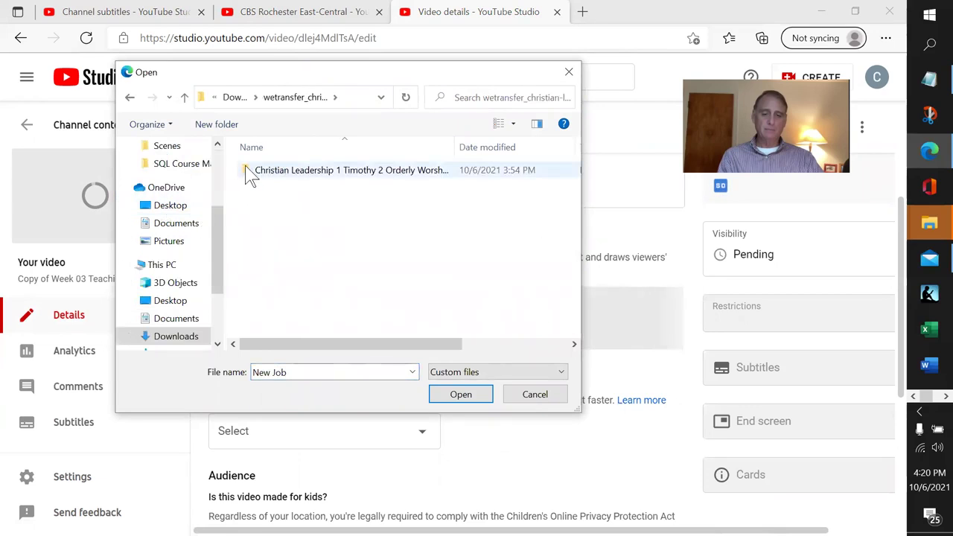
{"action": "double_click", "coordinate": [245, 168]}
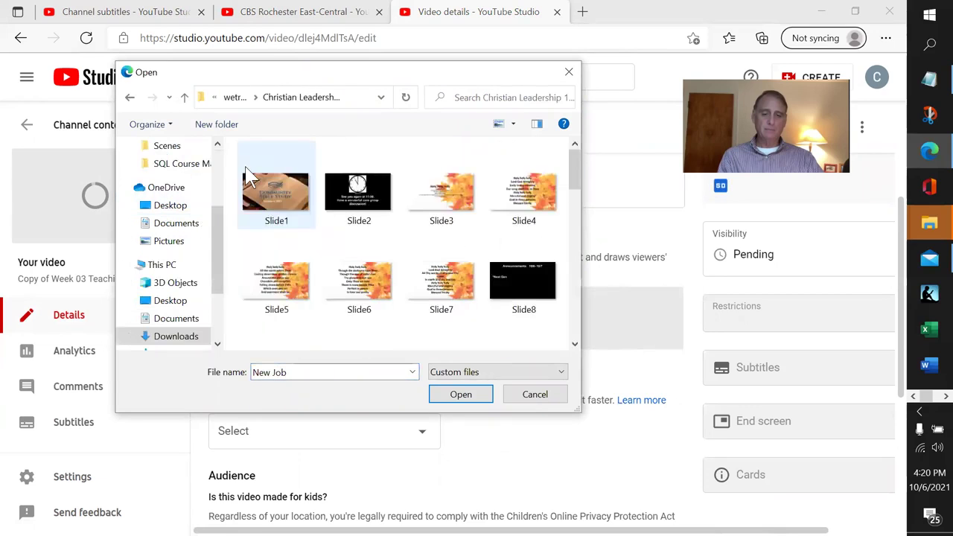
{"action": "left_click", "coordinate": [283, 201]}
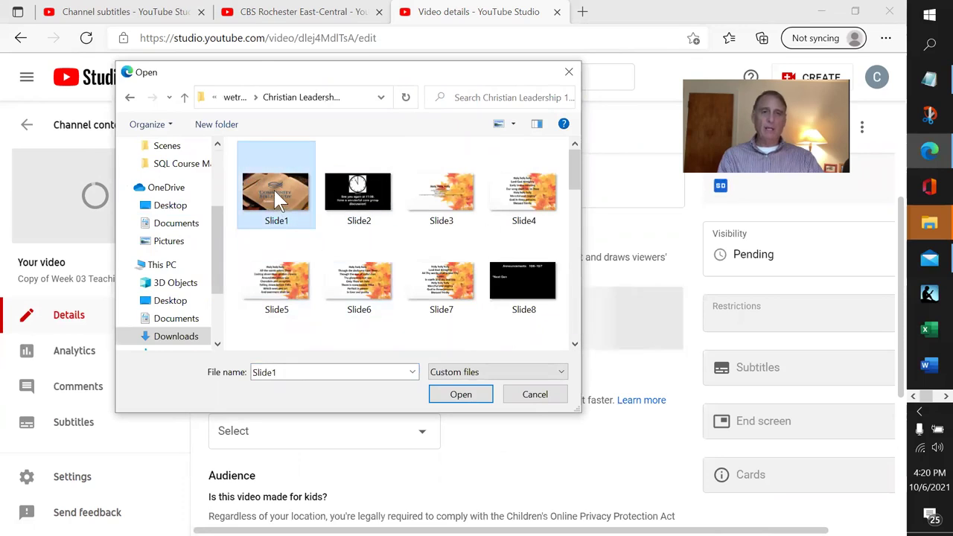
{"action": "left_click", "coordinate": [460, 397]}
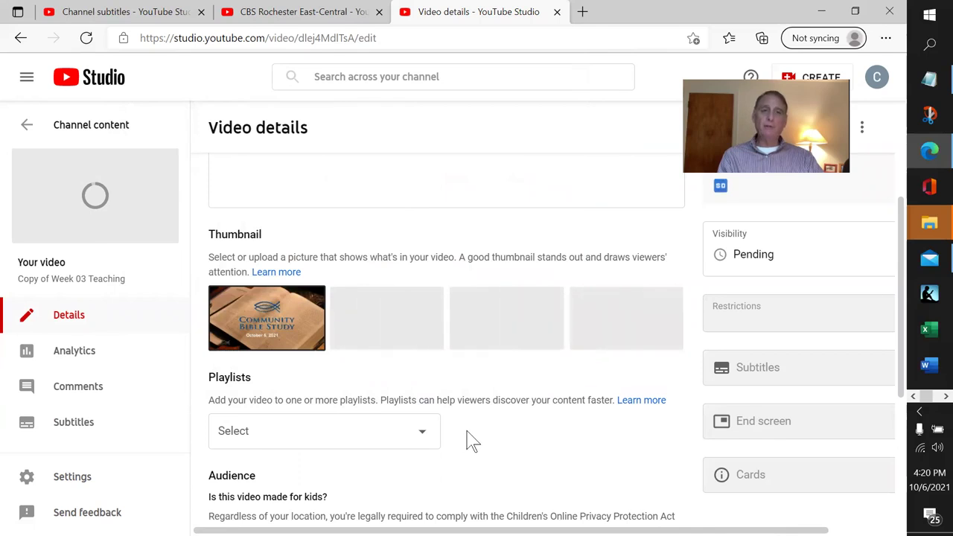
- Mark the video as not made for kids and review its additional settings, from paid promotion to category
{"action": "scroll", "coordinate": [468, 440], "scroll_direction": "down", "scroll_amount": 3}
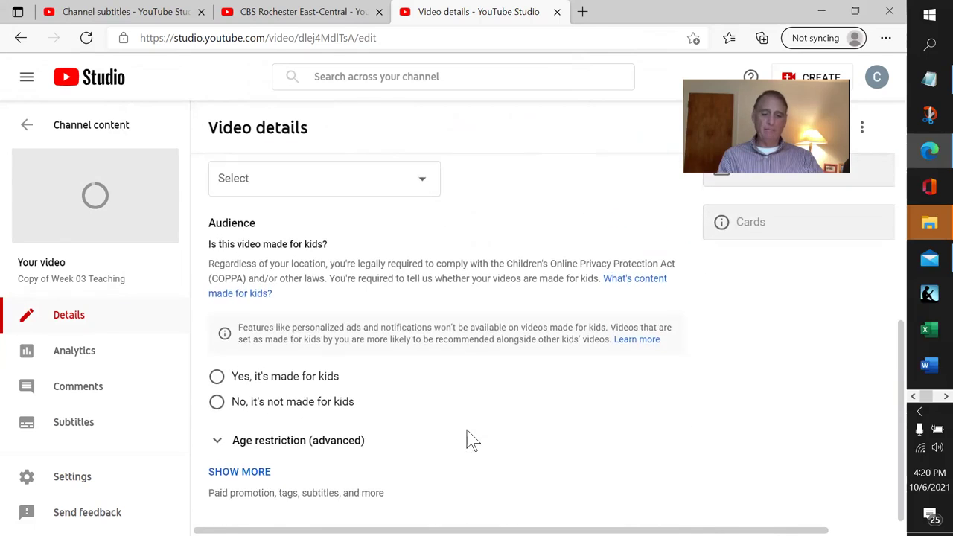
{"action": "left_click", "coordinate": [216, 403]}
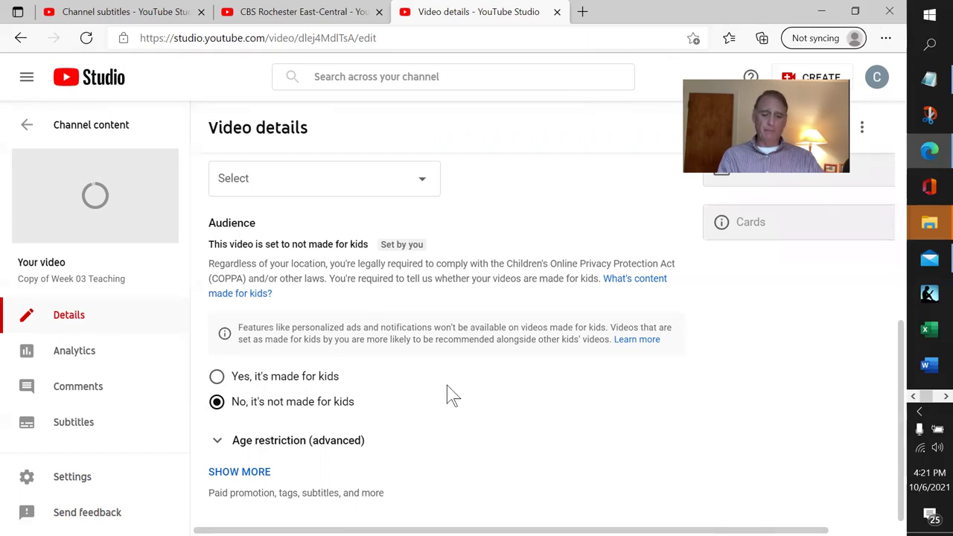
{"action": "left_click", "coordinate": [240, 473]}
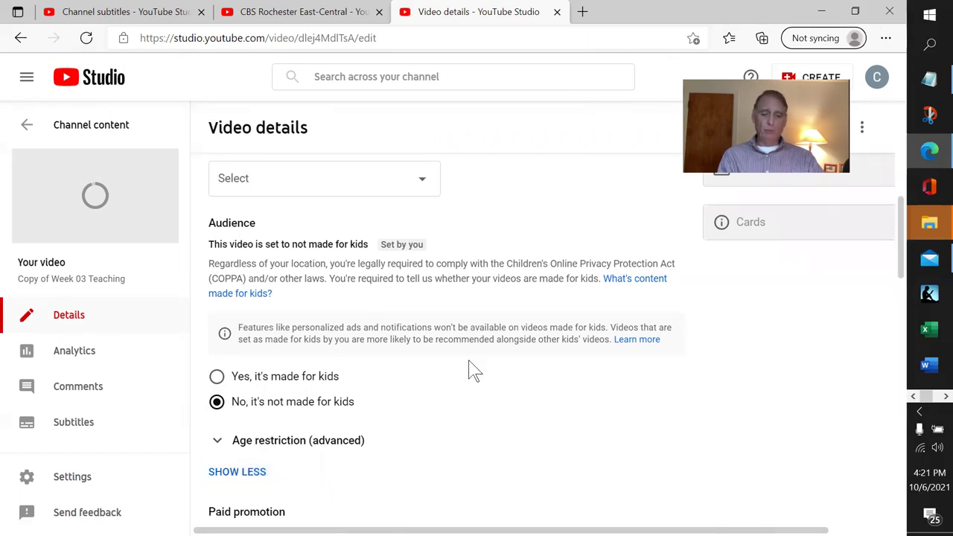
{"action": "scroll", "coordinate": [462, 376], "scroll_direction": "down", "scroll_amount": 3}
{"action": "scroll", "coordinate": [445, 380], "scroll_direction": "down", "scroll_amount": 5}
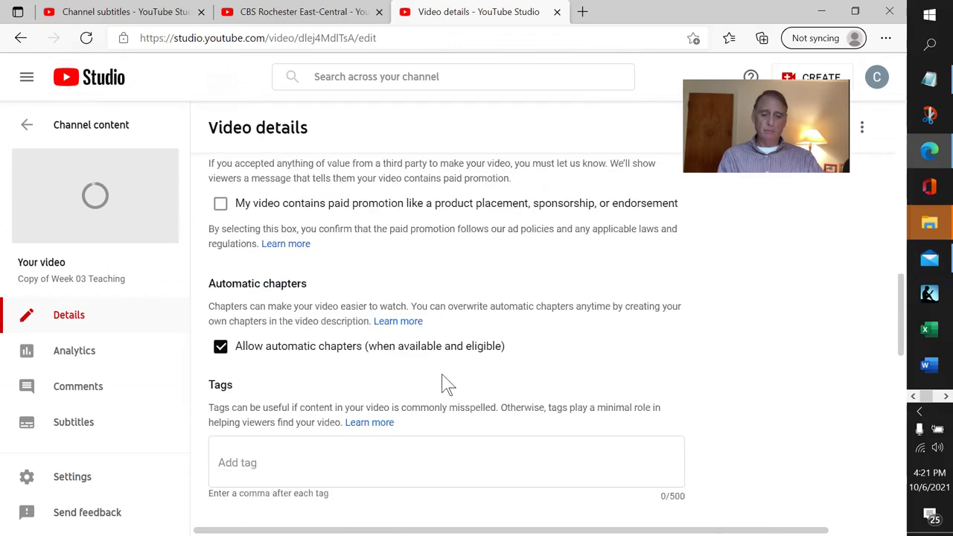
{"action": "scroll", "coordinate": [439, 377], "scroll_direction": "down", "scroll_amount": 5}
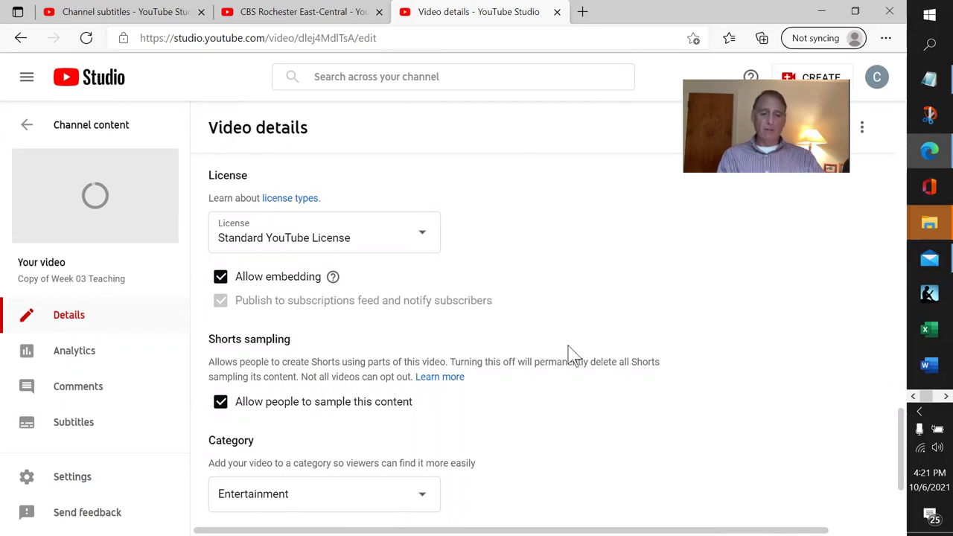
{"action": "scroll", "coordinate": [571, 347], "scroll_direction": "up", "scroll_amount": 10}
{"action": "scroll", "coordinate": [571, 337], "scroll_direction": "up", "scroll_amount": 2}
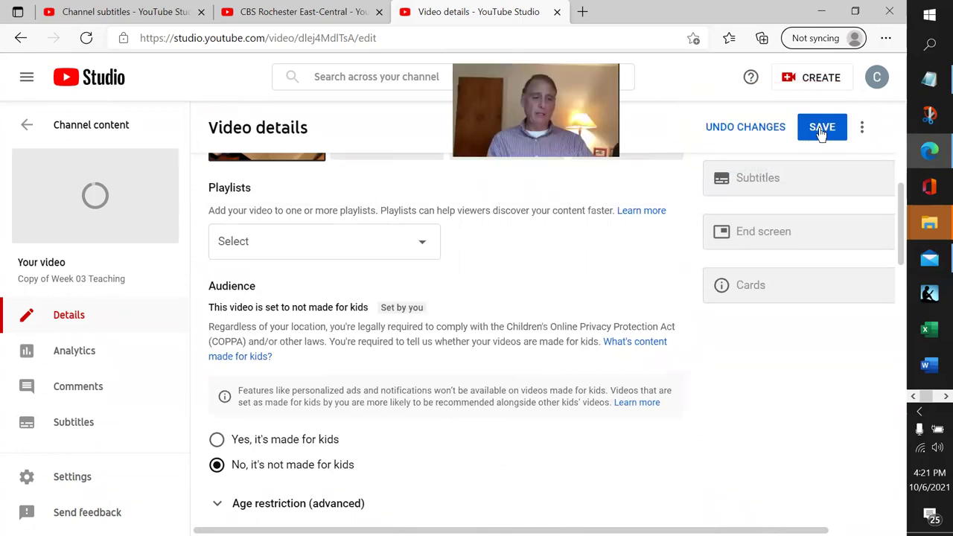
- Save the changed video details and return to the channel's content list
{"action": "left_click", "coordinate": [822, 128]}
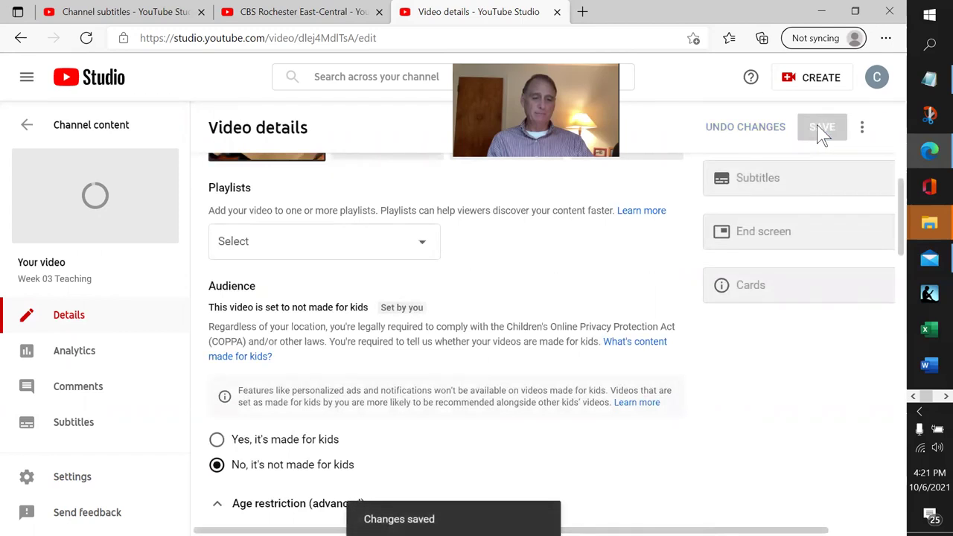
{"action": "scroll", "coordinate": [266, 245], "scroll_direction": "up", "scroll_amount": 5}
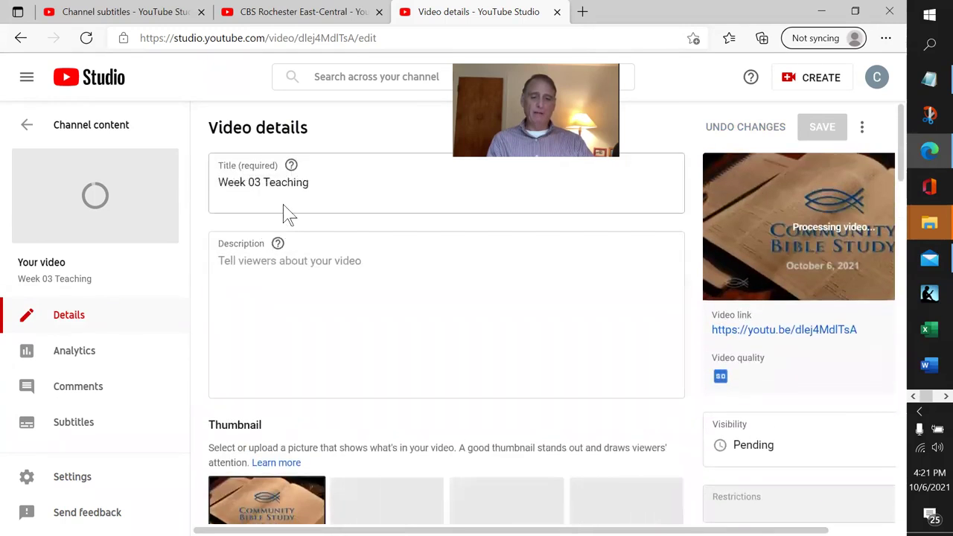
{"action": "mouse_move", "coordinate": [36, 163]}
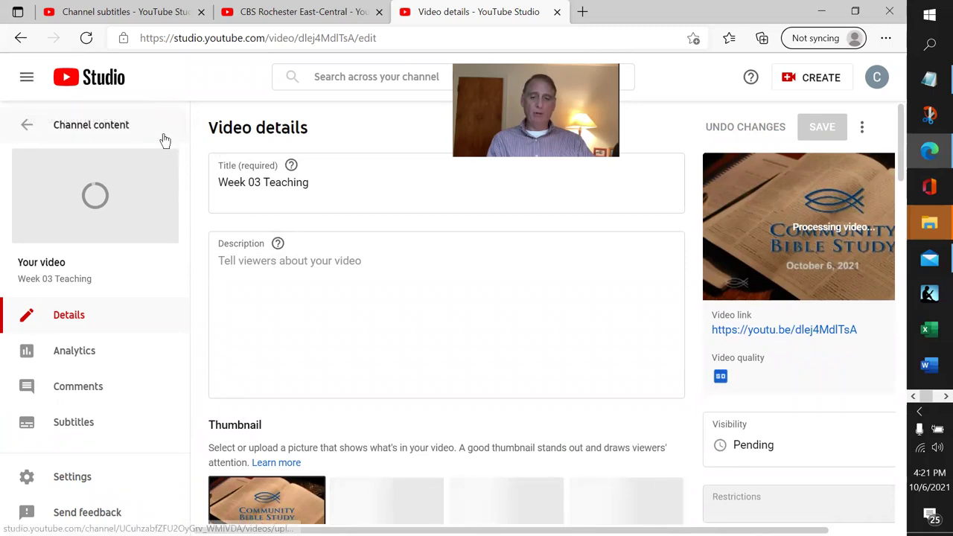
{"action": "left_click", "coordinate": [26, 128]}
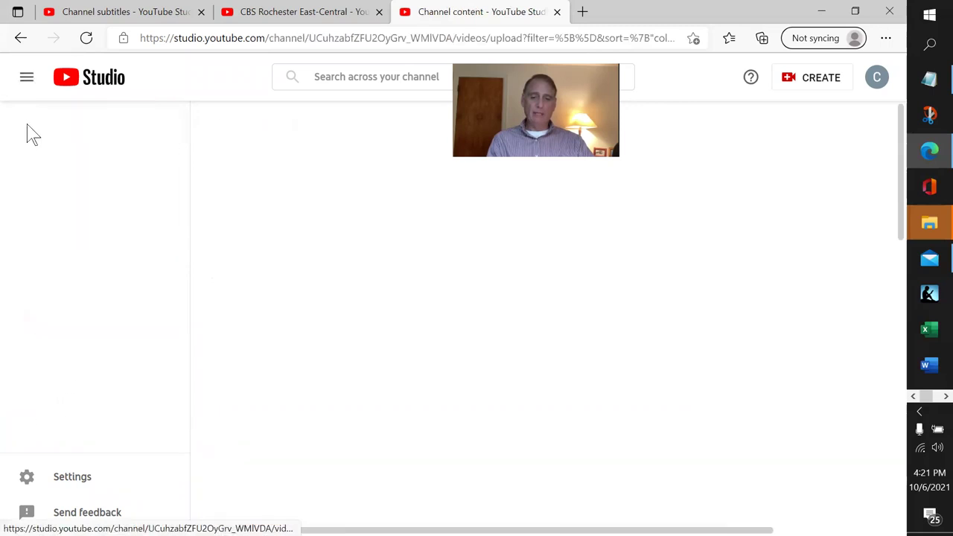